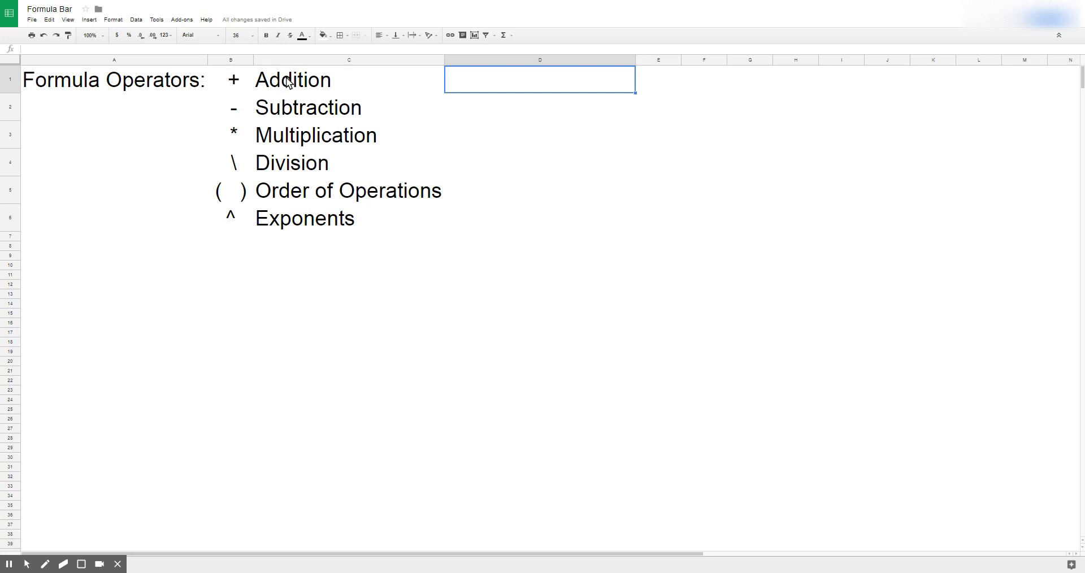
Copy the operator names in C1:C6 and paste them into column D starting at D1
left_click(657, 75)
left_click_drag(293, 78, 306, 164)
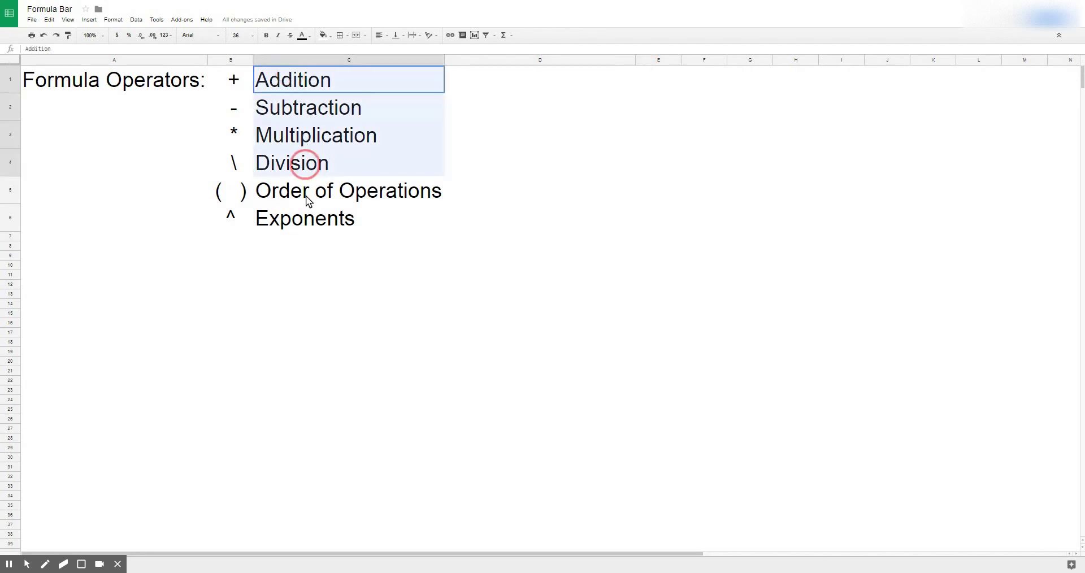
left_click_drag(309, 201, 302, 221)
key("ctrl+c")
left_click(510, 79)
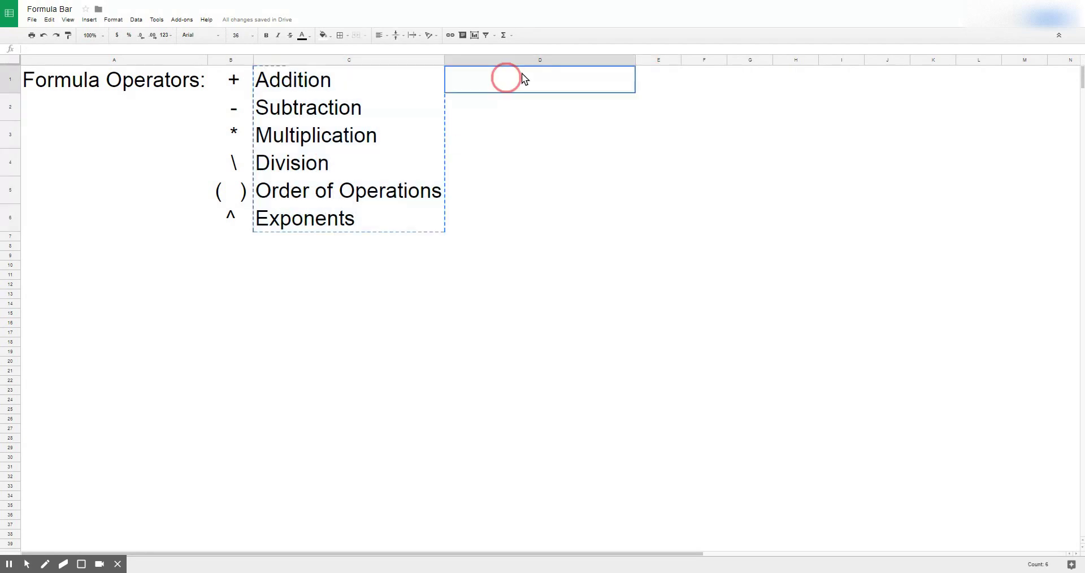
key("ctrl+v")
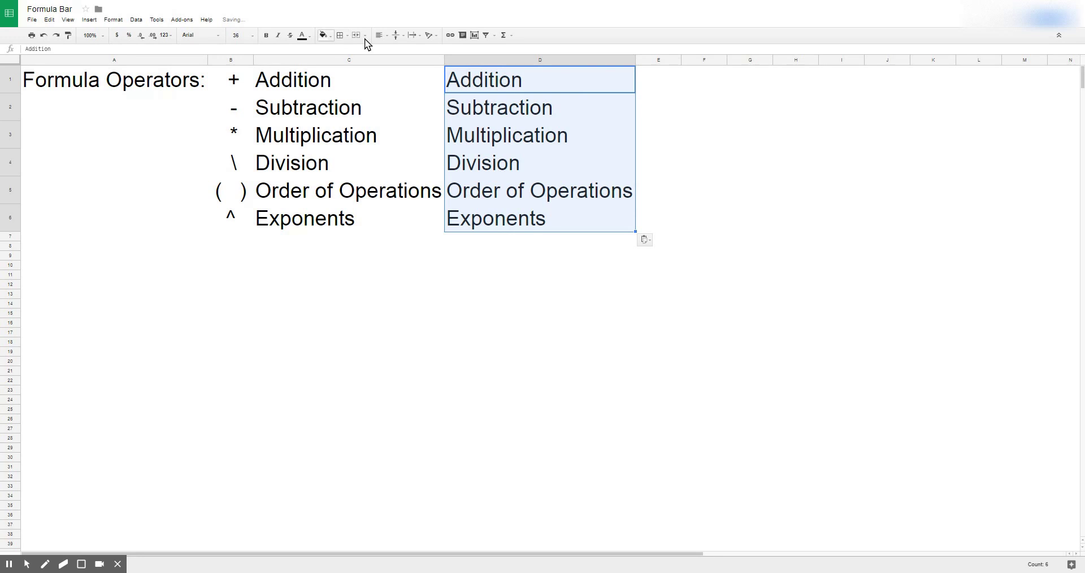
Right-align the pasted names in D1:D6 and widen column C slightly
left_click(381, 36)
left_click(411, 49)
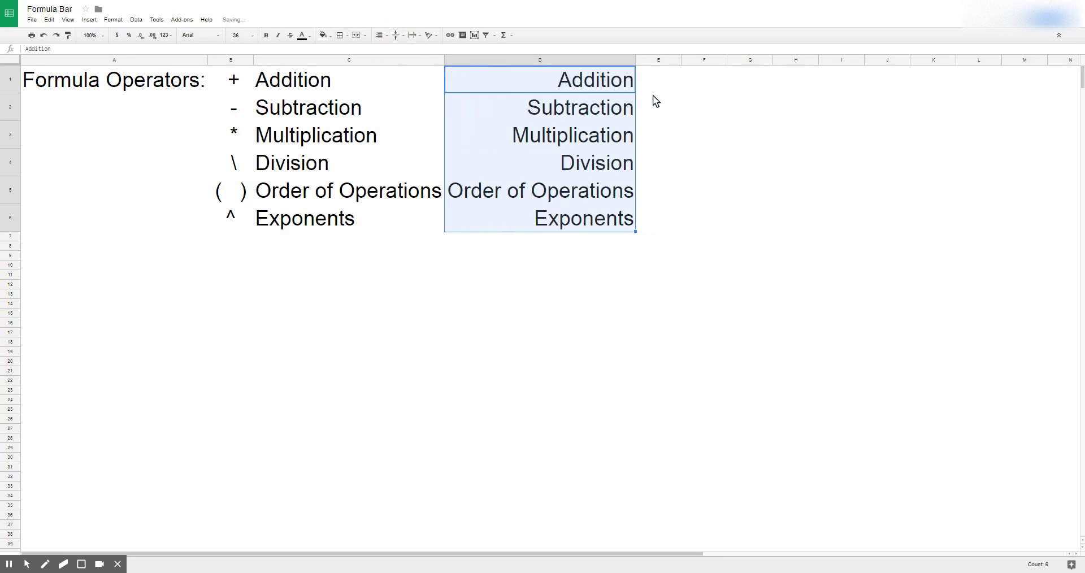
key("Right")
left_click_drag(445, 60, 480, 59)
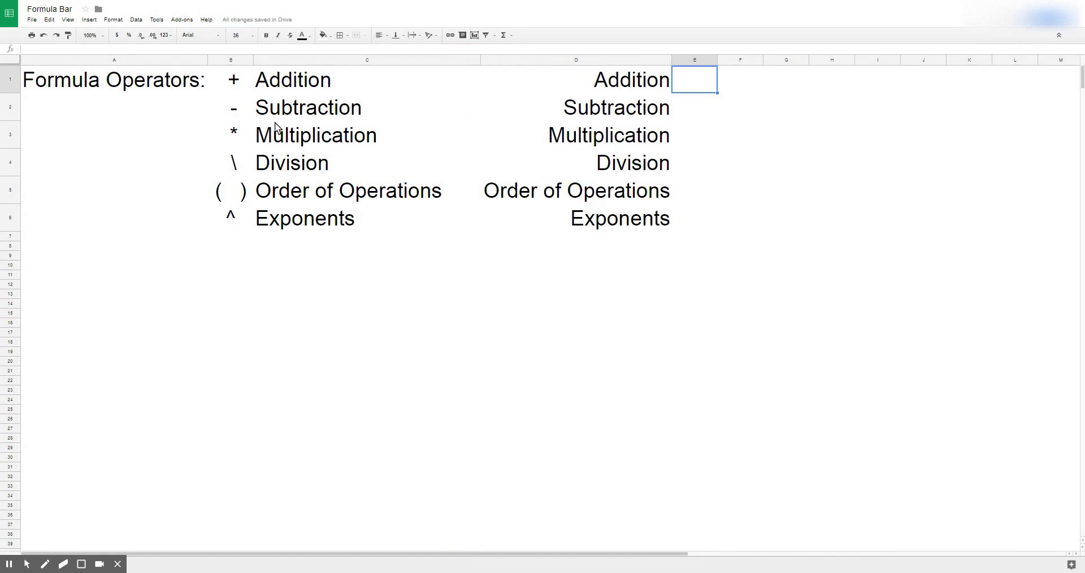
Enter the formula =2+2 in E1, beside the Addition label, and select the cell to view its formula
type("=")
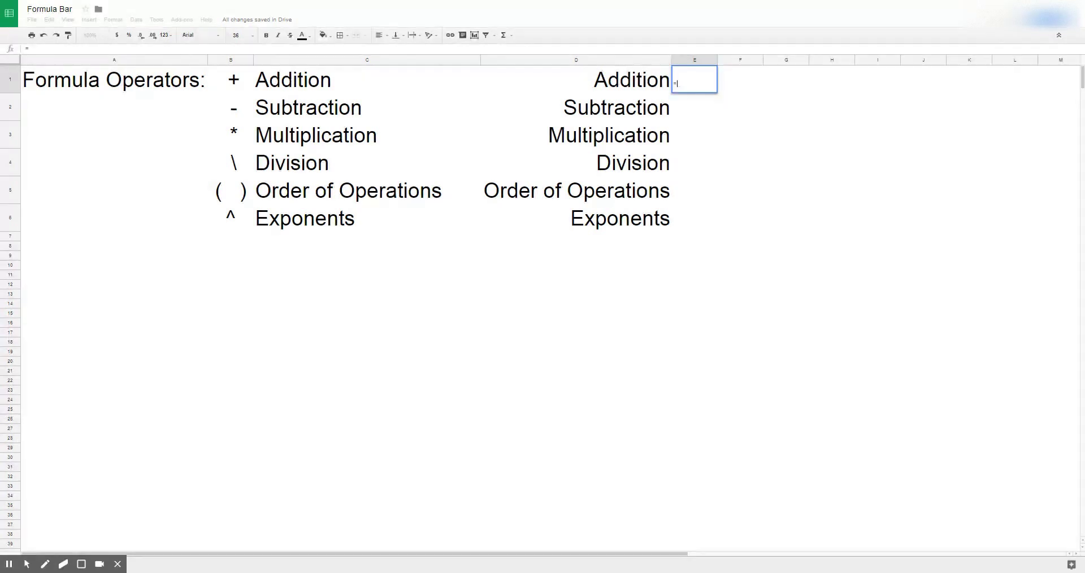
type("2+2")
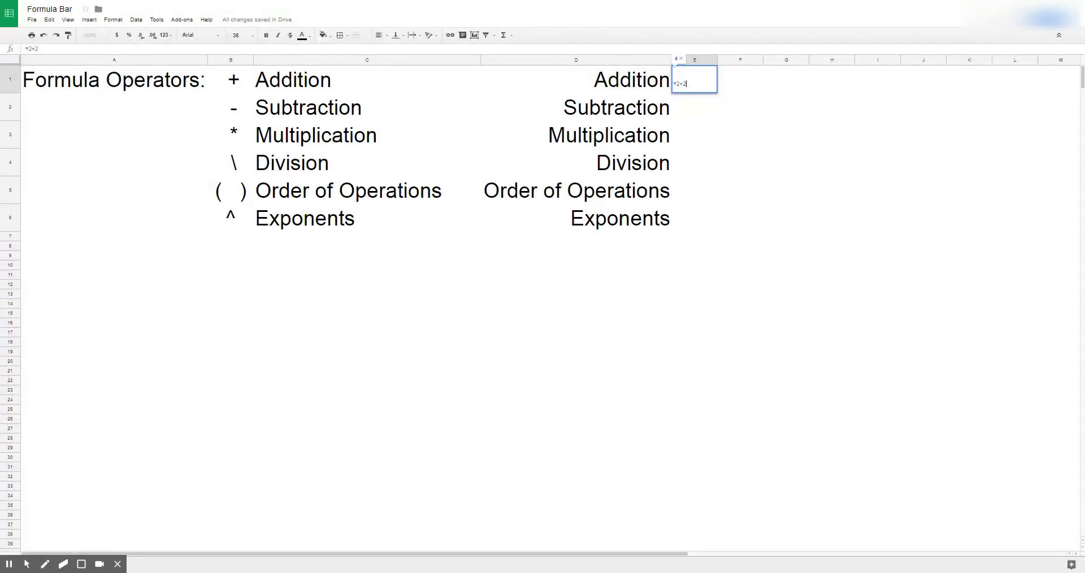
key("Return")
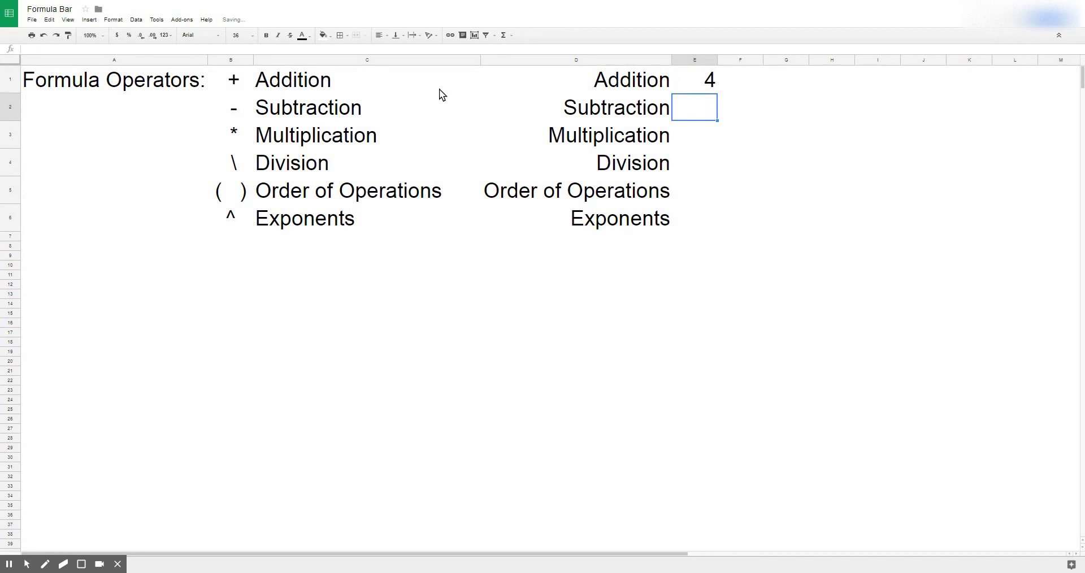
left_click(700, 79)
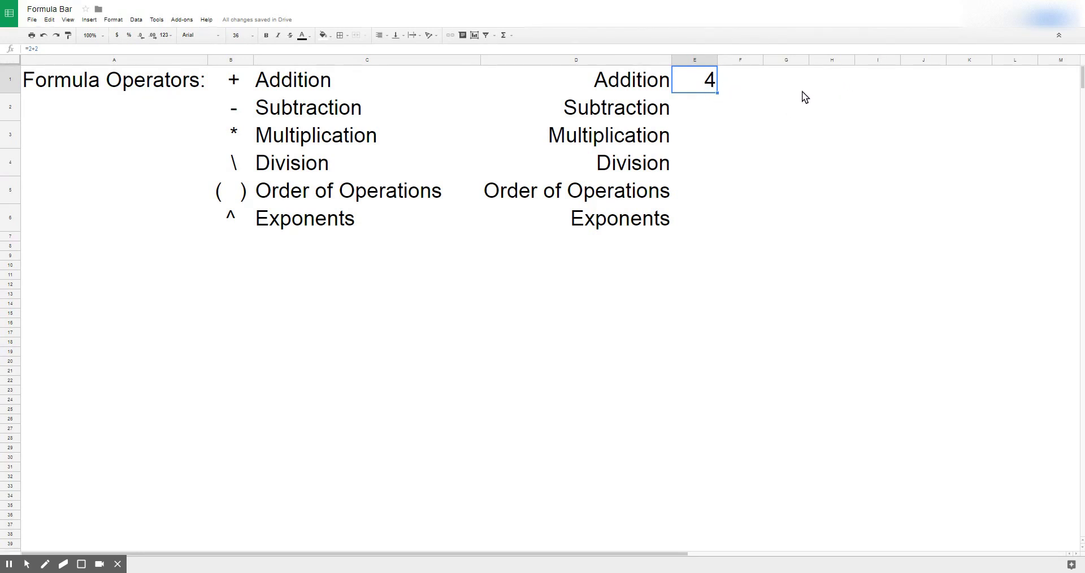
Enter the value 2 in both E12 and E13
left_click(697, 248)
left_click(701, 285)
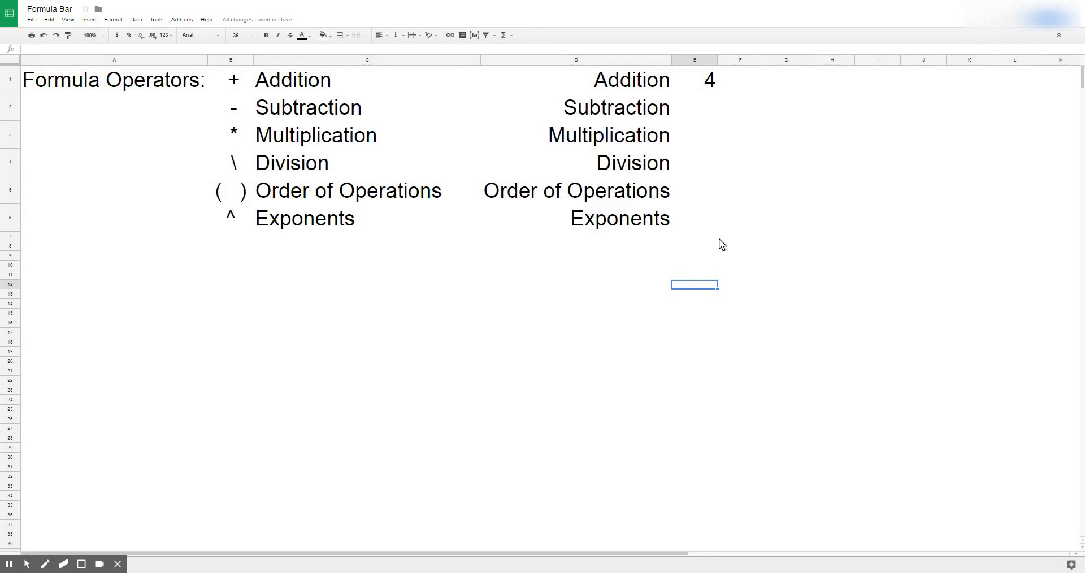
type("2")
key("Return")
type("2")
key("Return")
Replace the formula in E1 with the cell-reference addition =E12+E13
left_click(705, 78)
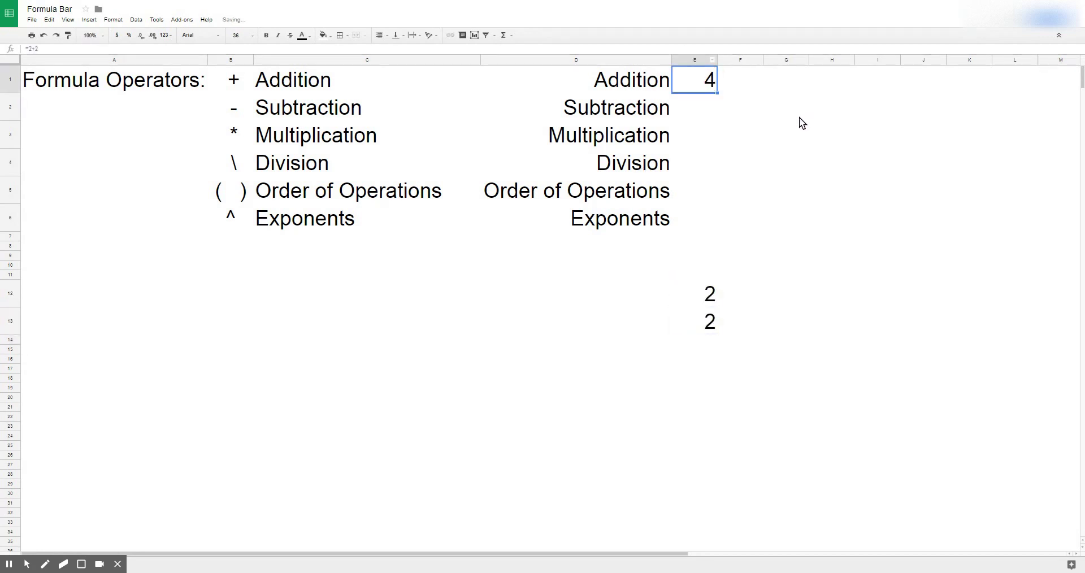
left_click(44, 49)
key("BackSpace")
key("BackSpace")
key("BackSpace")
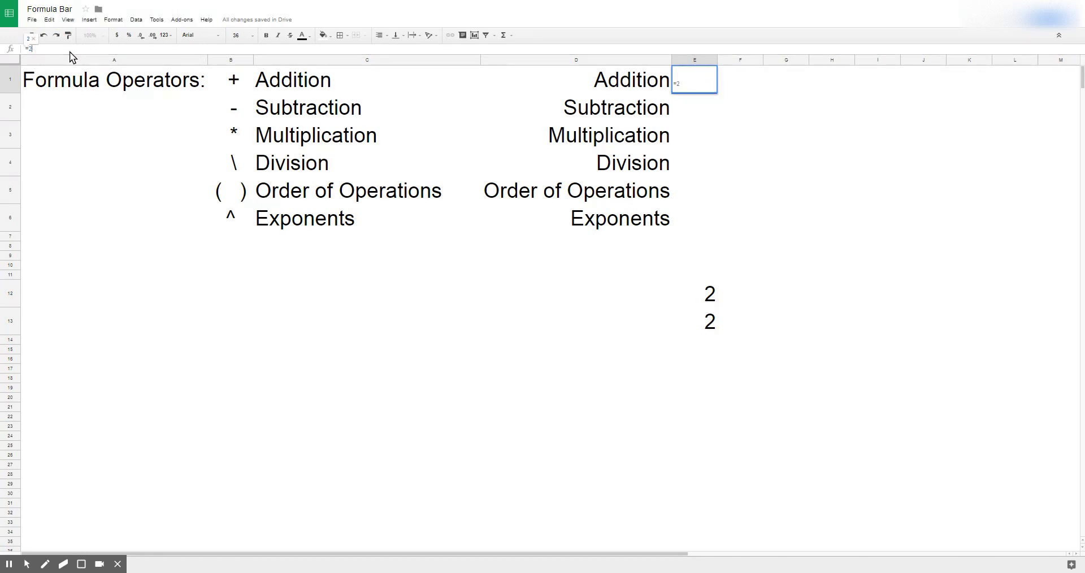
type("=")
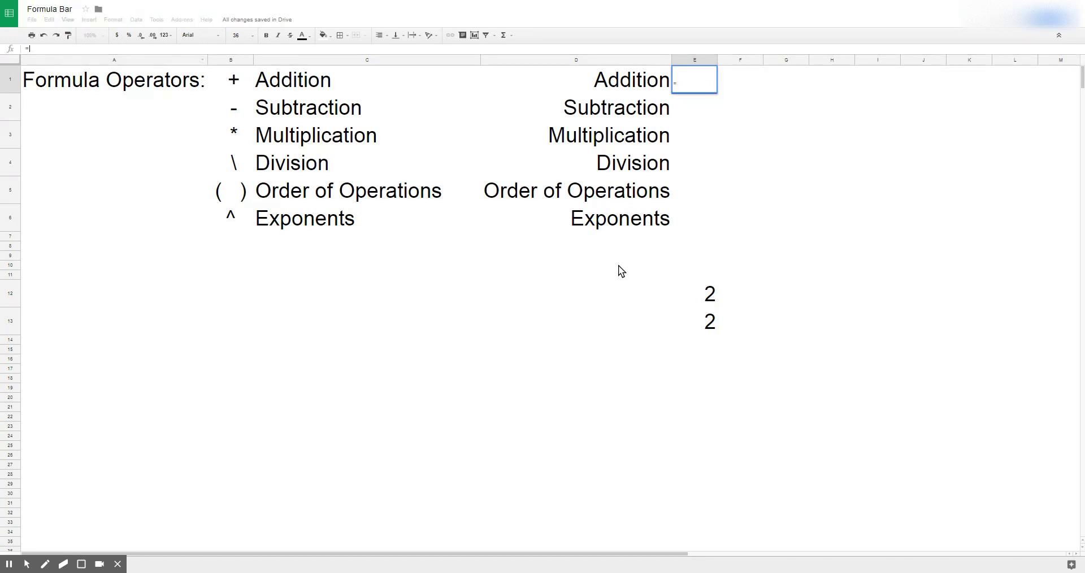
left_click(709, 294)
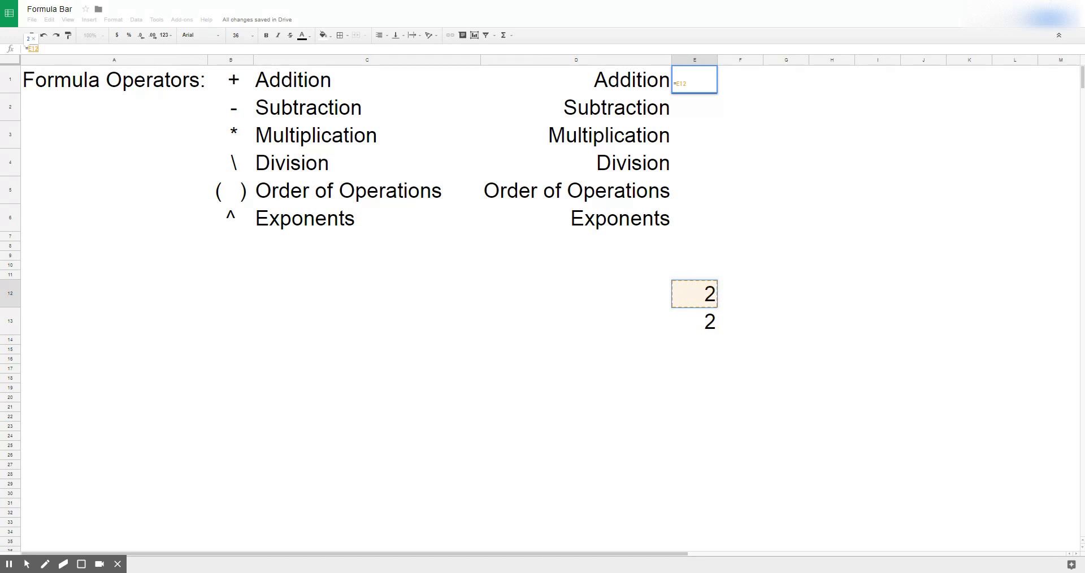
type("+")
left_click(708, 322)
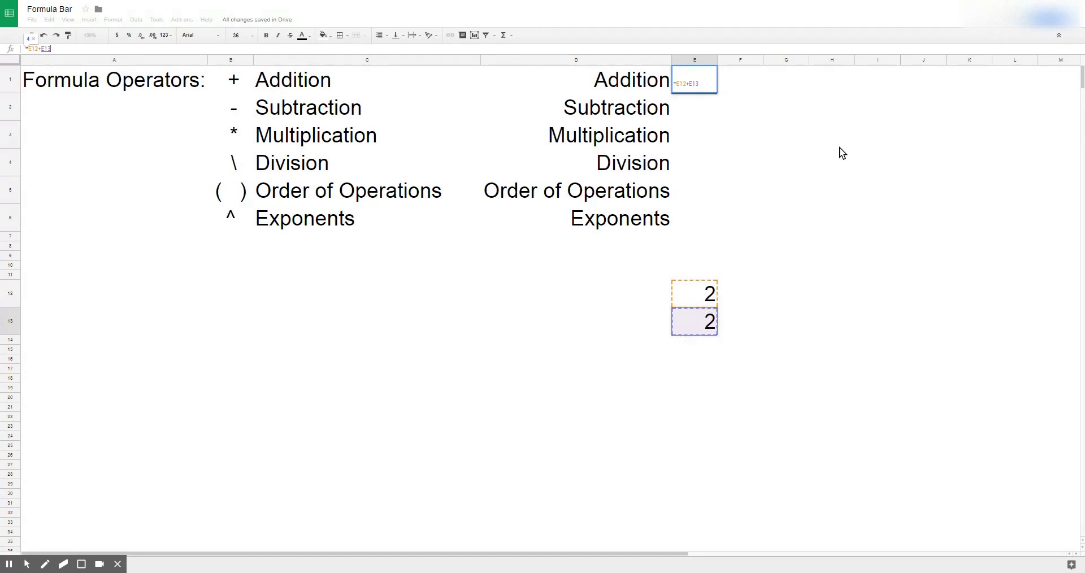
key("Return")
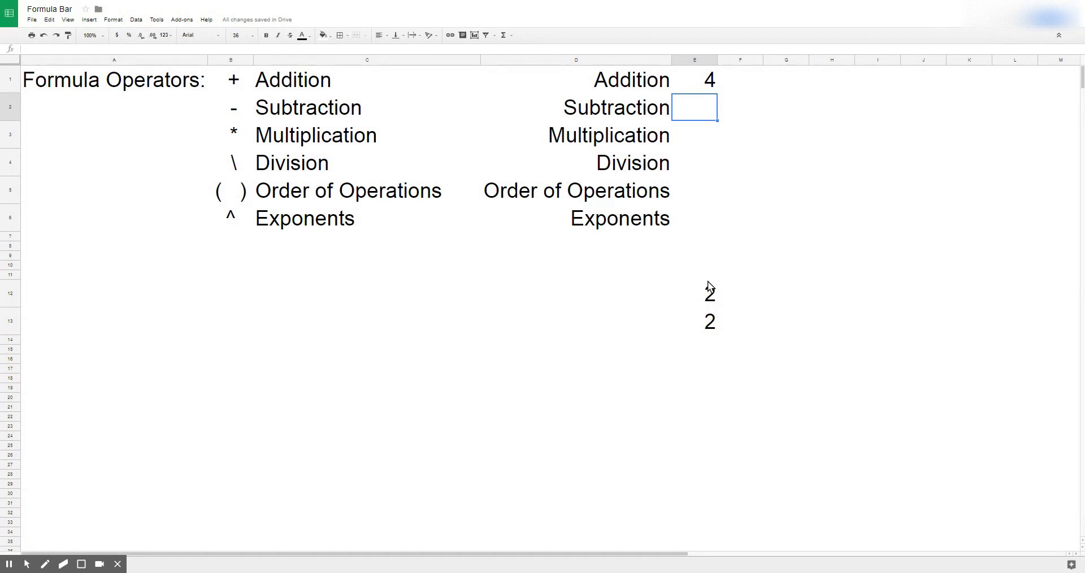
Set the values in both E12 and E13 to 5
left_click(711, 297)
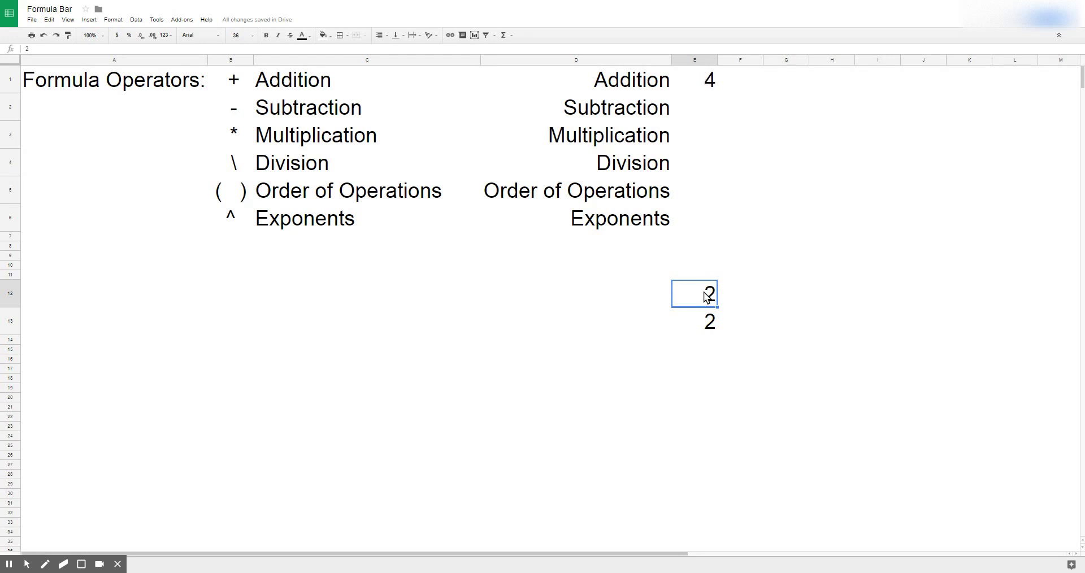
type("5")
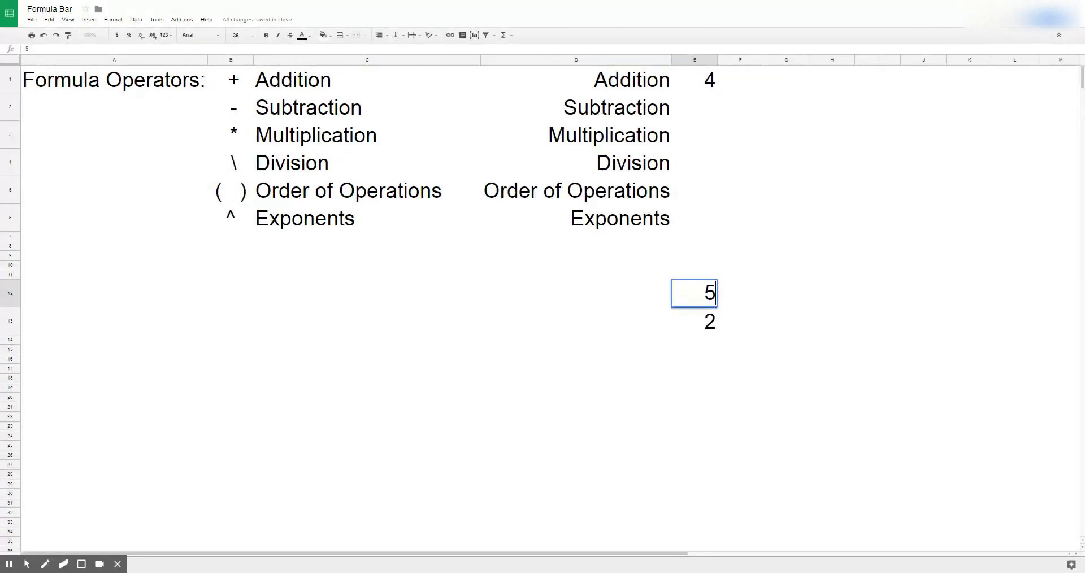
key("Return")
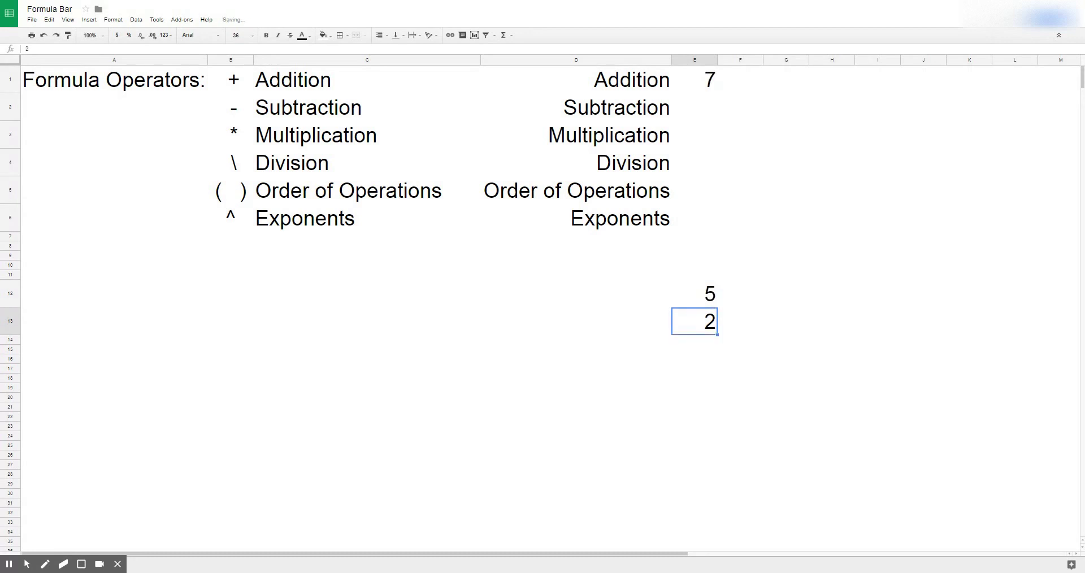
type("5")
key("Return")
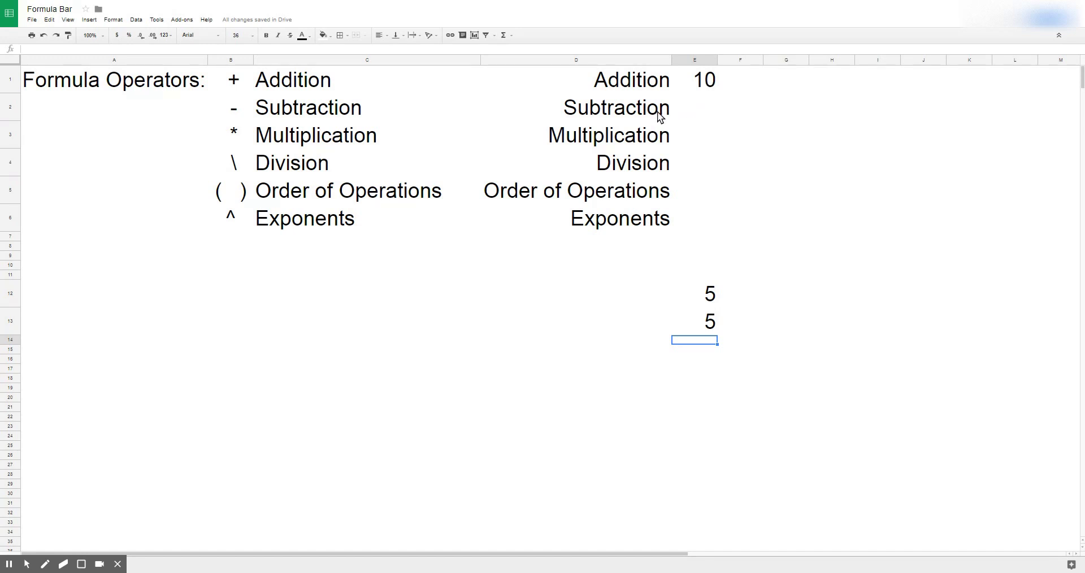
Enter the subtraction formula =E12-E13 in E2, beside the Subtraction label
left_click(705, 109)
type("=")
left_click(713, 294)
type("-")
left_click(710, 321)
key("Return")
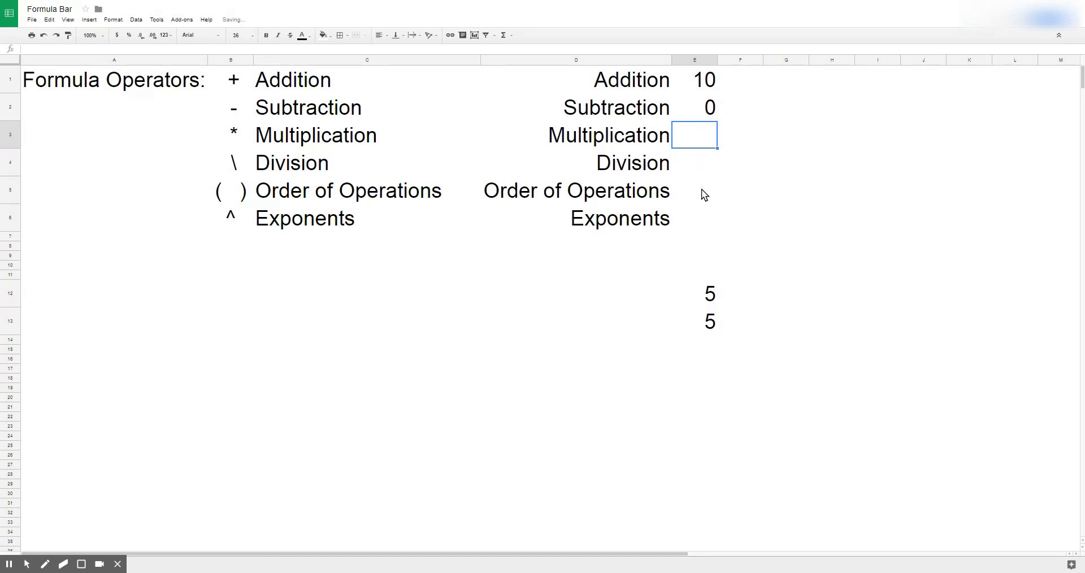
Enter the multiplication formula =E12*E13 in E3, beside the Multiplication label
type("=")
left_click(710, 294)
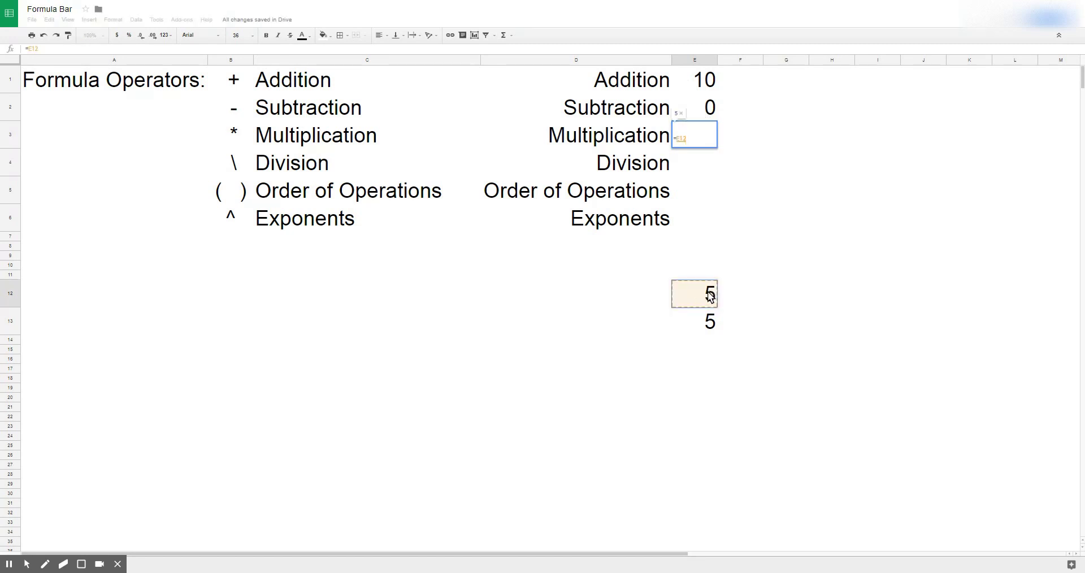
type("*")
left_click(705, 321)
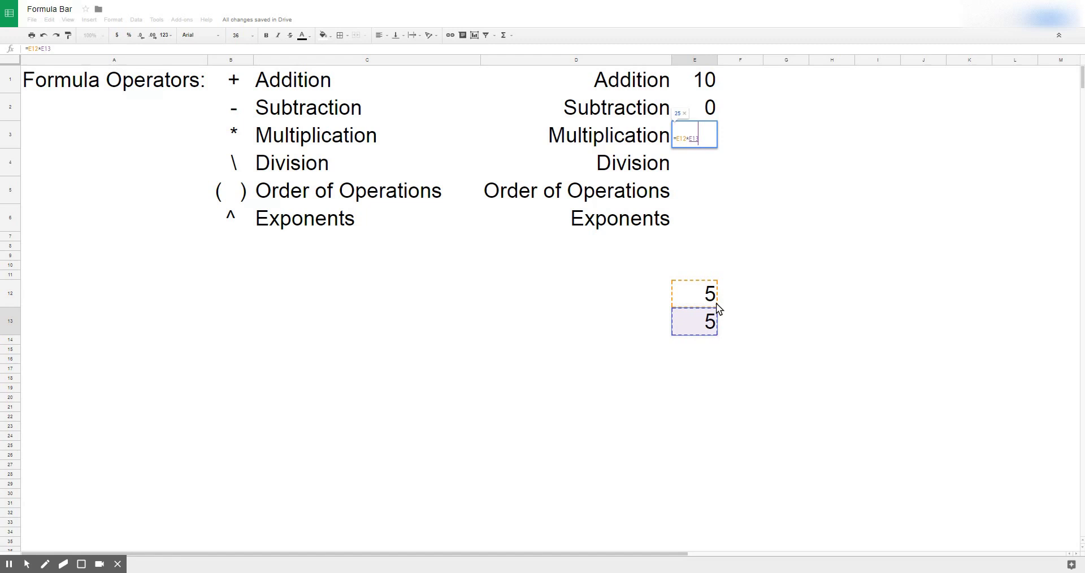
key("Return")
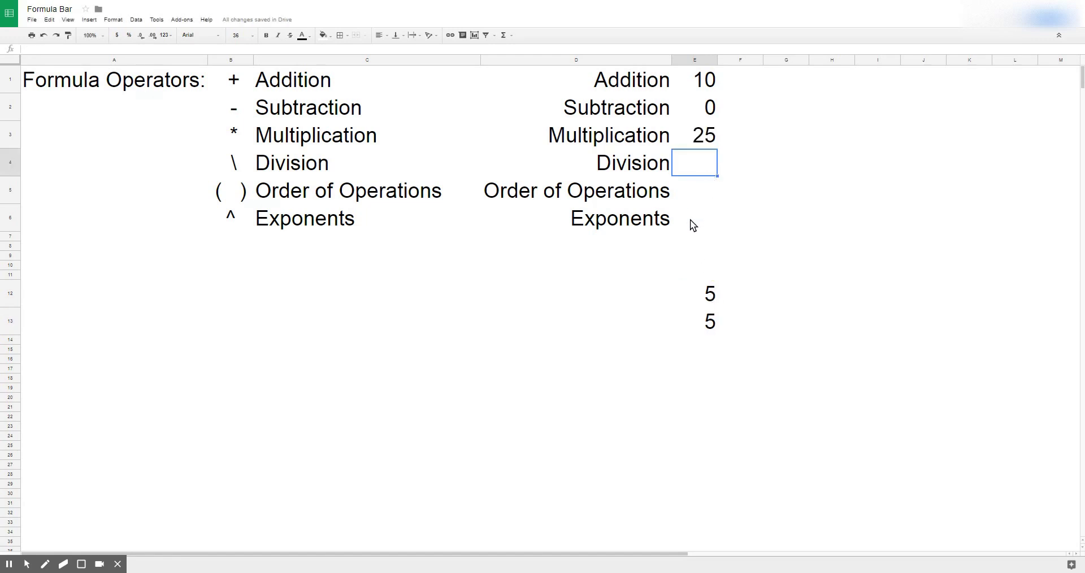
Enter the division formula =E12/E13 in E4, beside the Division label
type("=")
left_click(701, 287)
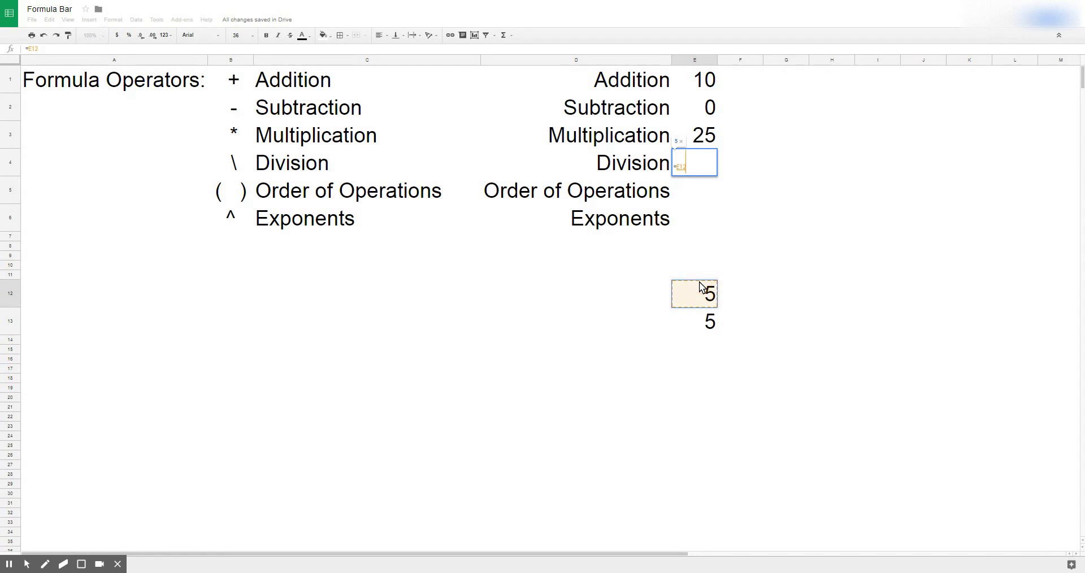
type("/")
left_click(715, 322)
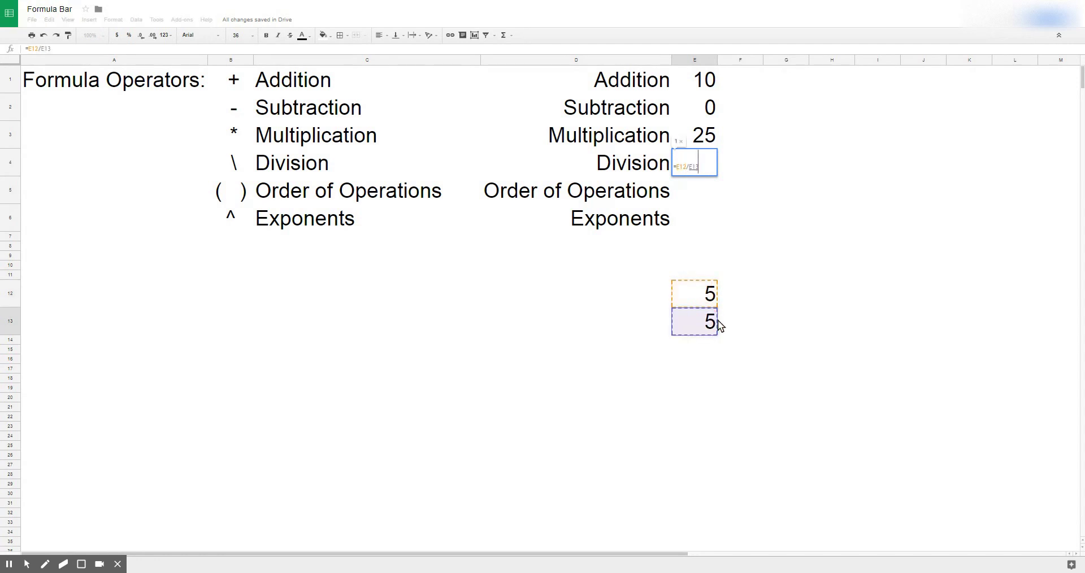
key("Return")
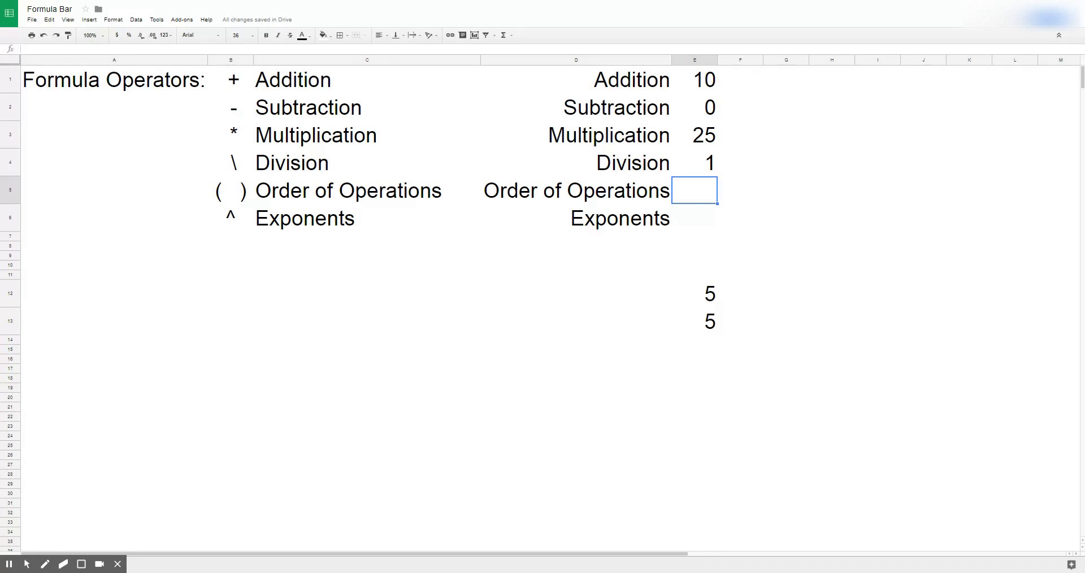
Enter the formula =2+2/4 without parentheses in E5, beside the Order of Operations label
type("=")
type("2+6")
type("/")
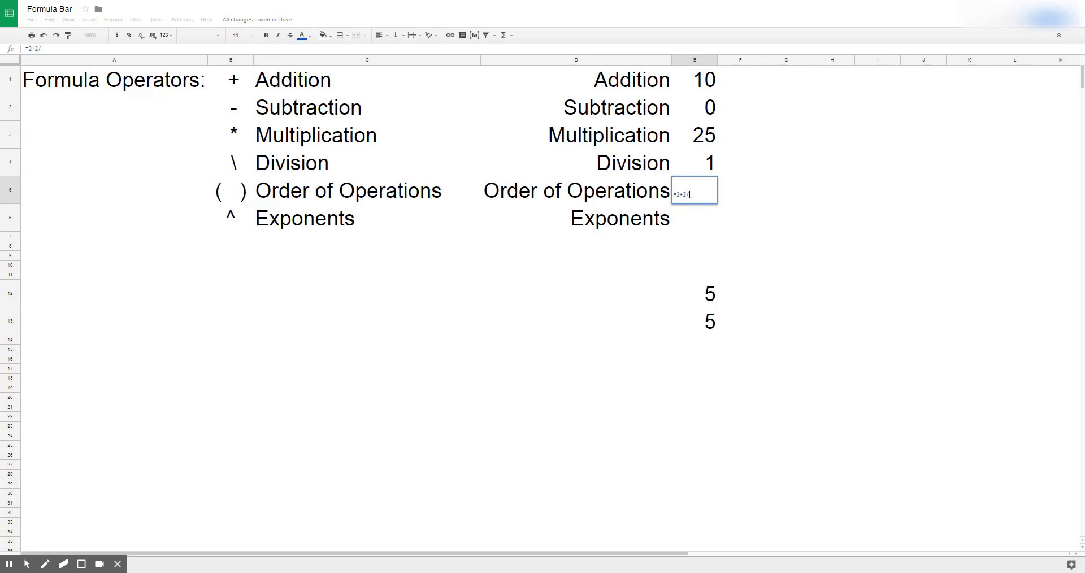
type("4")
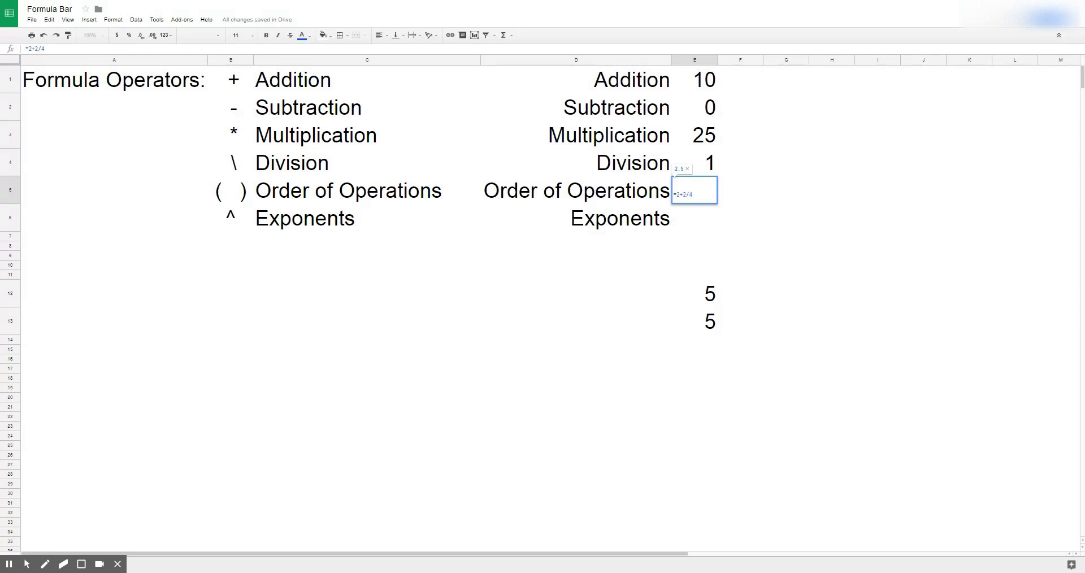
key("Return")
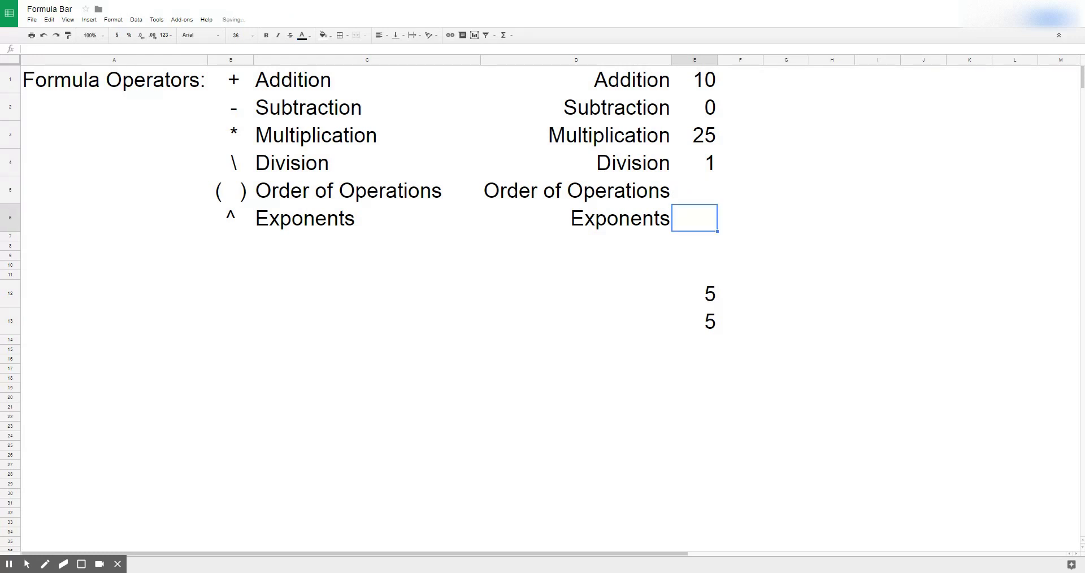
Add parentheses around the addition in E5 so the formula reads =(2+2)/4
left_click(695, 190)
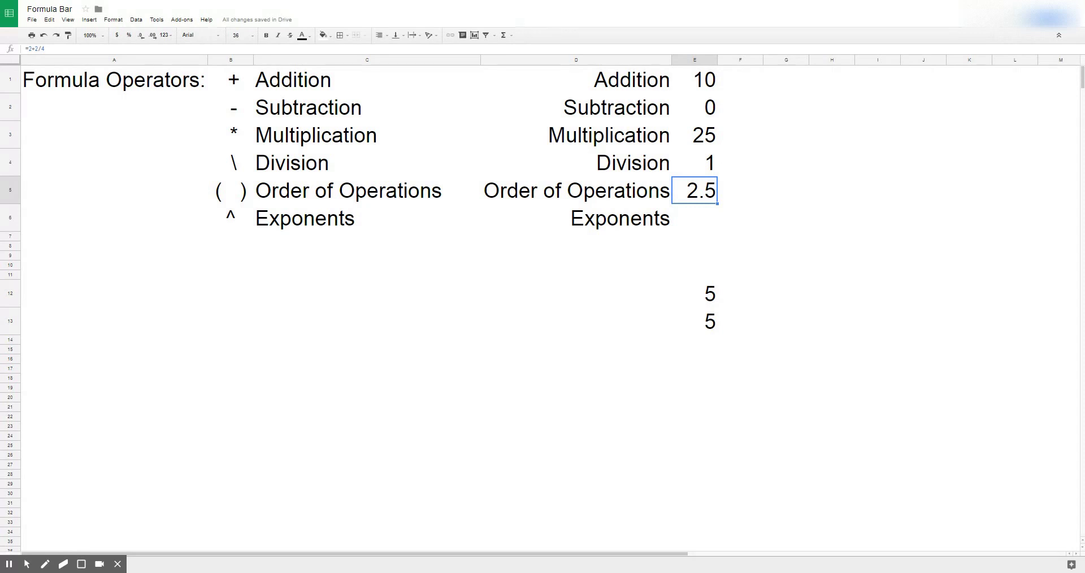
left_click(36, 48)
type(")")
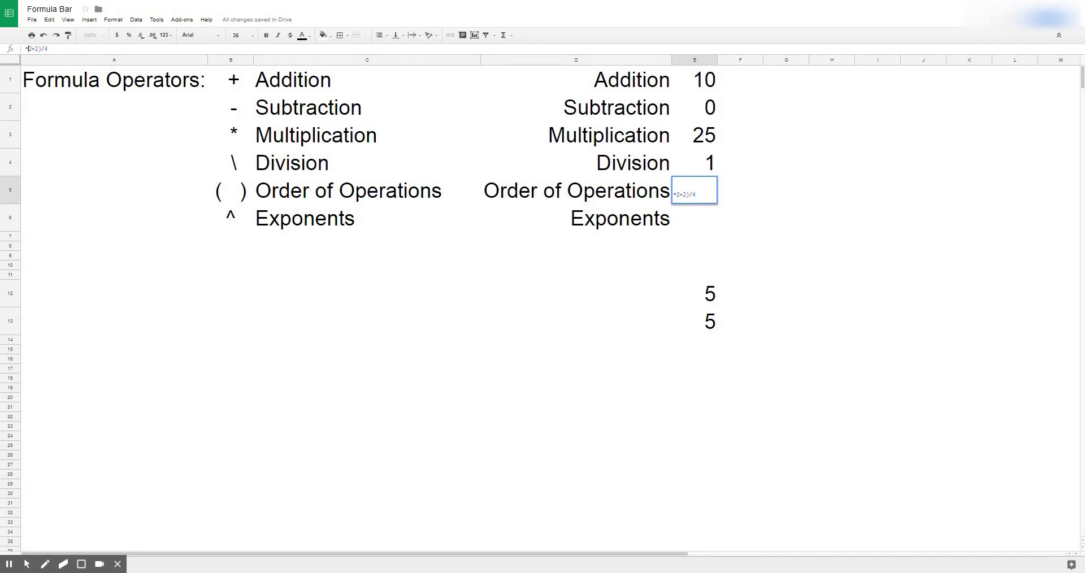
left_click(30, 49)
type("(")
key("Return")
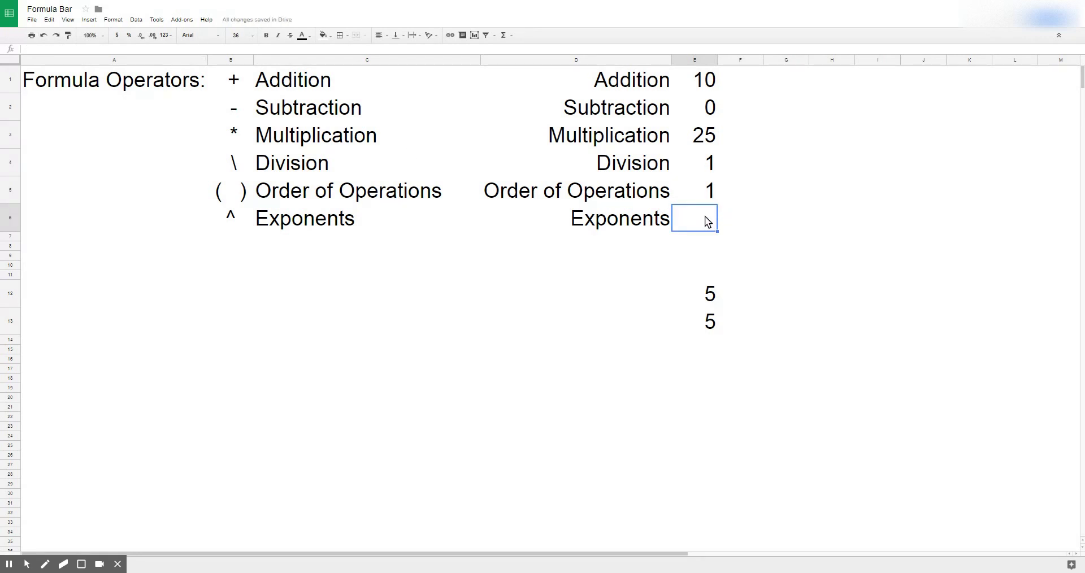
Enter the exponent formula =E12^E13 in E6, beside the Exponents label, and fit column E to its contents
type("=")
left_click(706, 295)
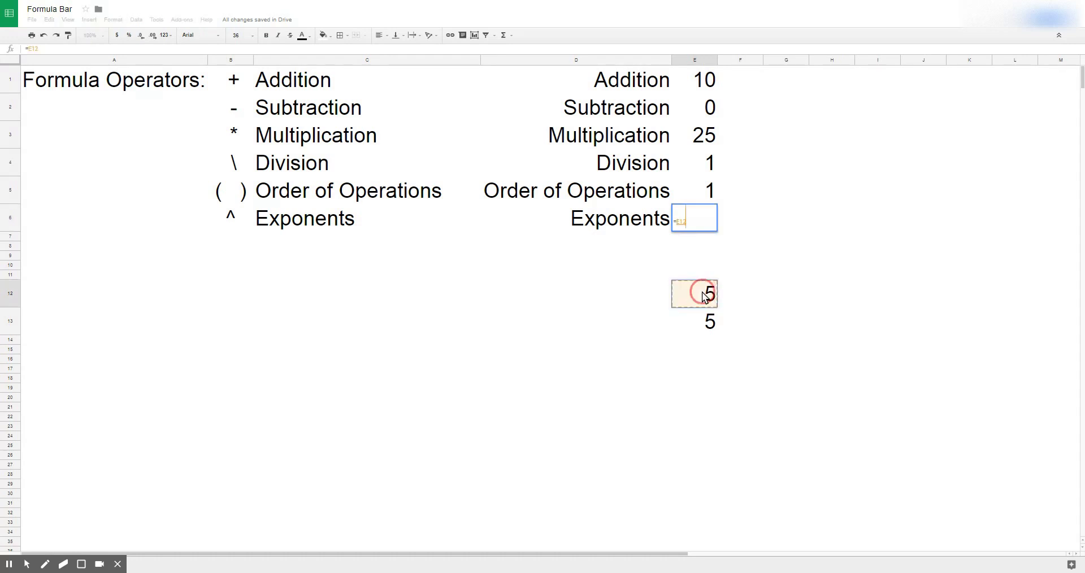
type("*")
left_click(706, 321)
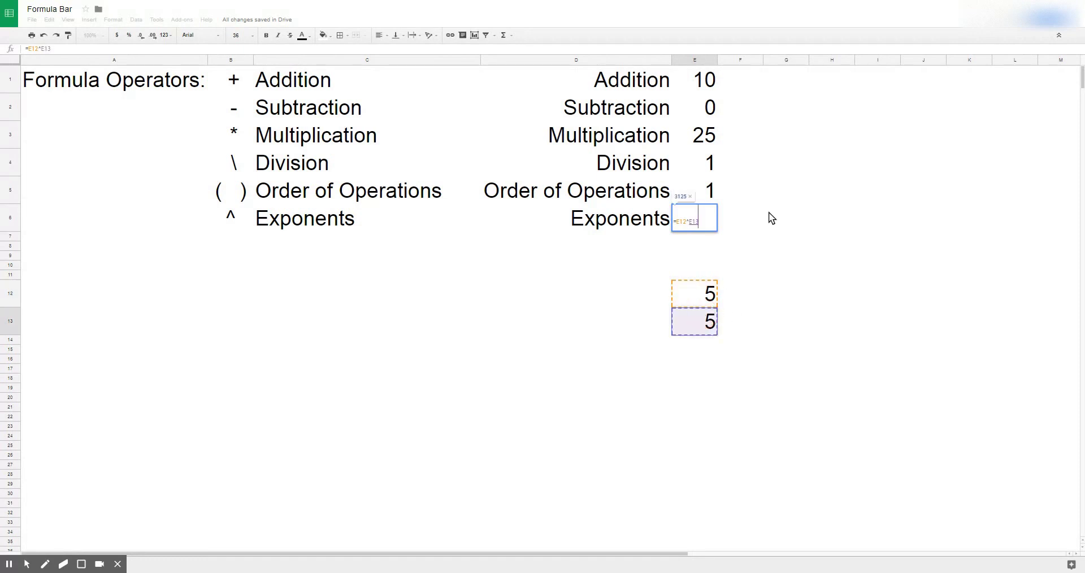
key("Return")
double_click(718, 60)
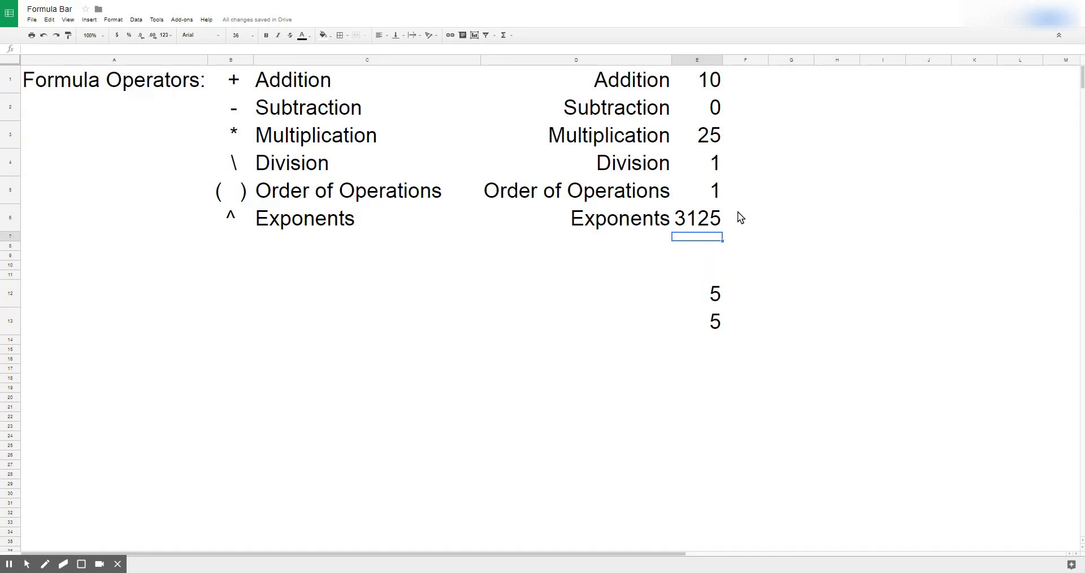
type("=")
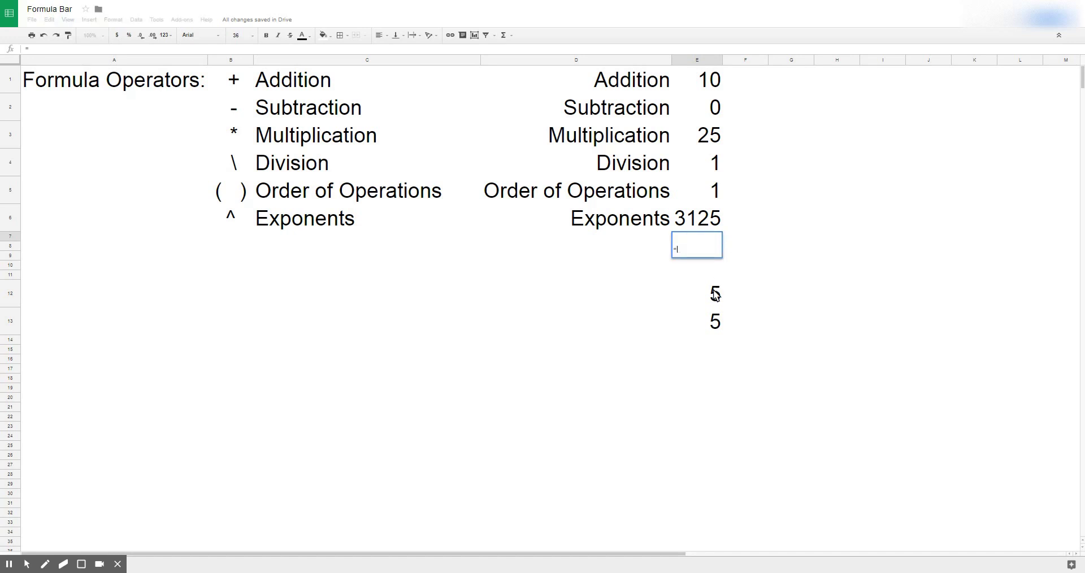
left_click(703, 133)
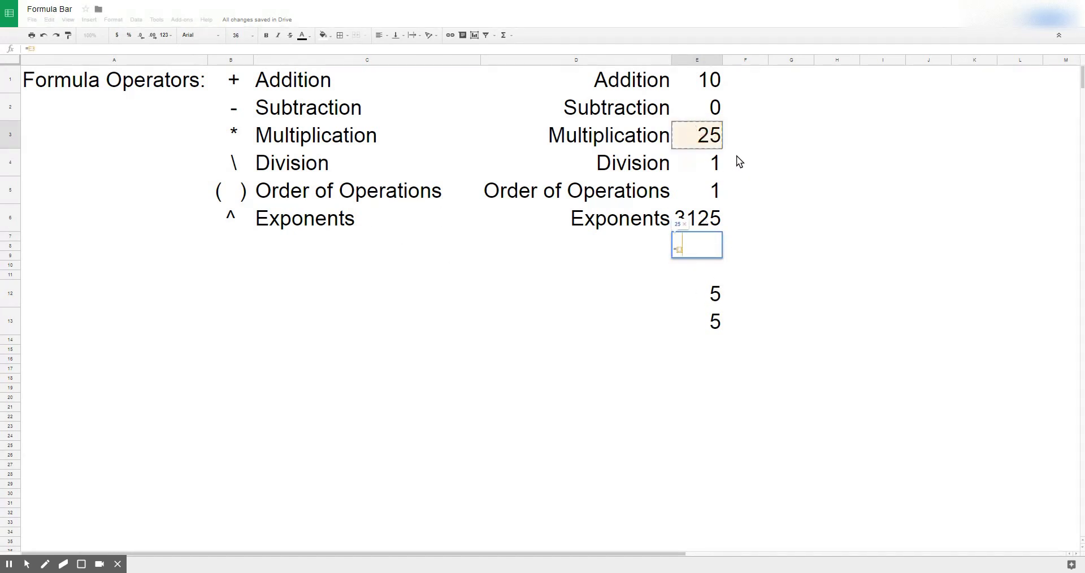
key("BackSpace")
key("BackSpace")
key("BackSpace")
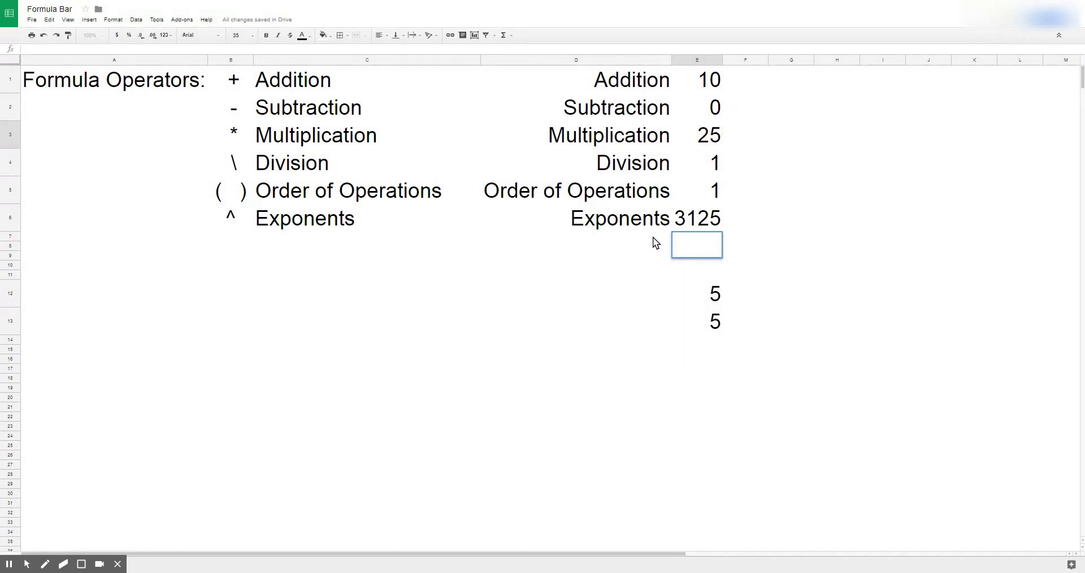
key("Return")
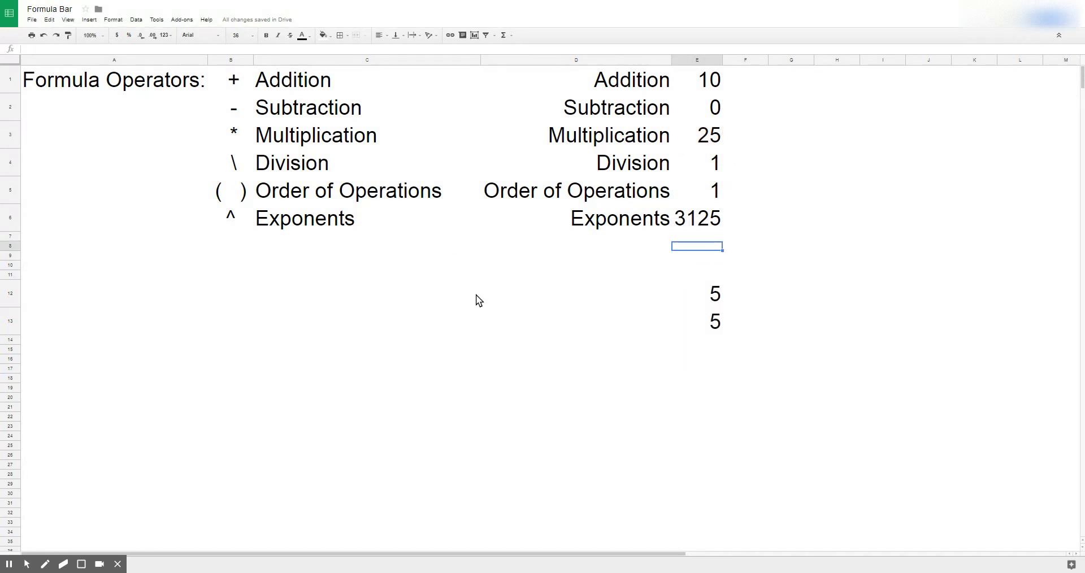
Add the & operator symbol in B7, below the ^ symbol in the operator list
left_click(236, 237)
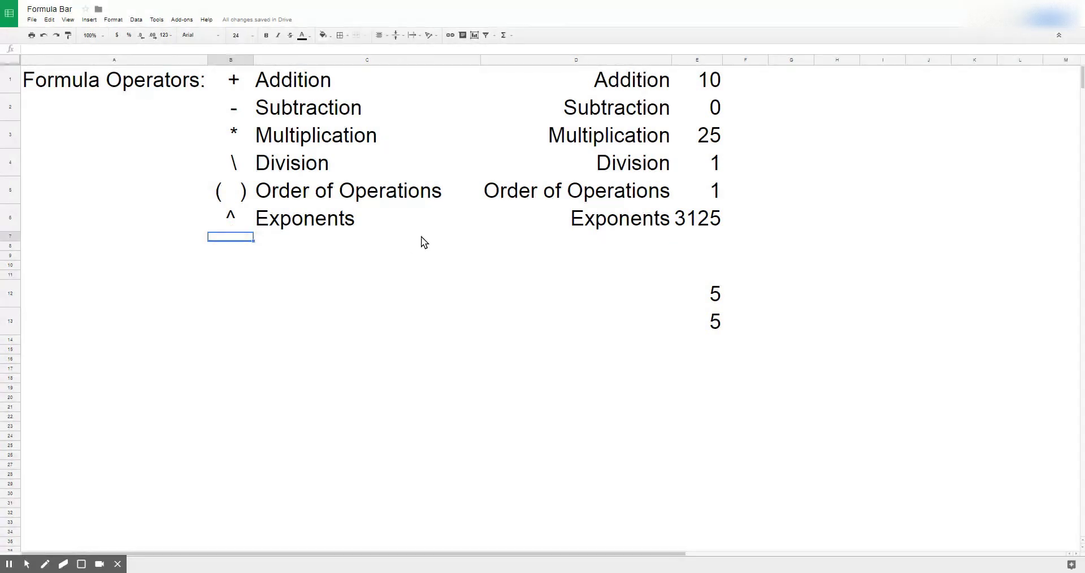
type("&")
key("Return")
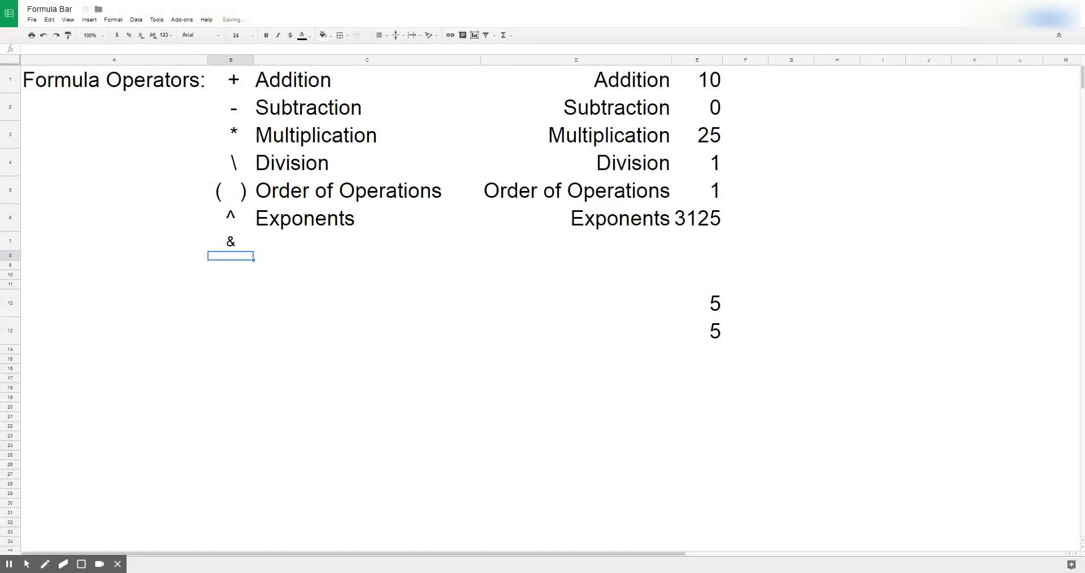
key("Up")
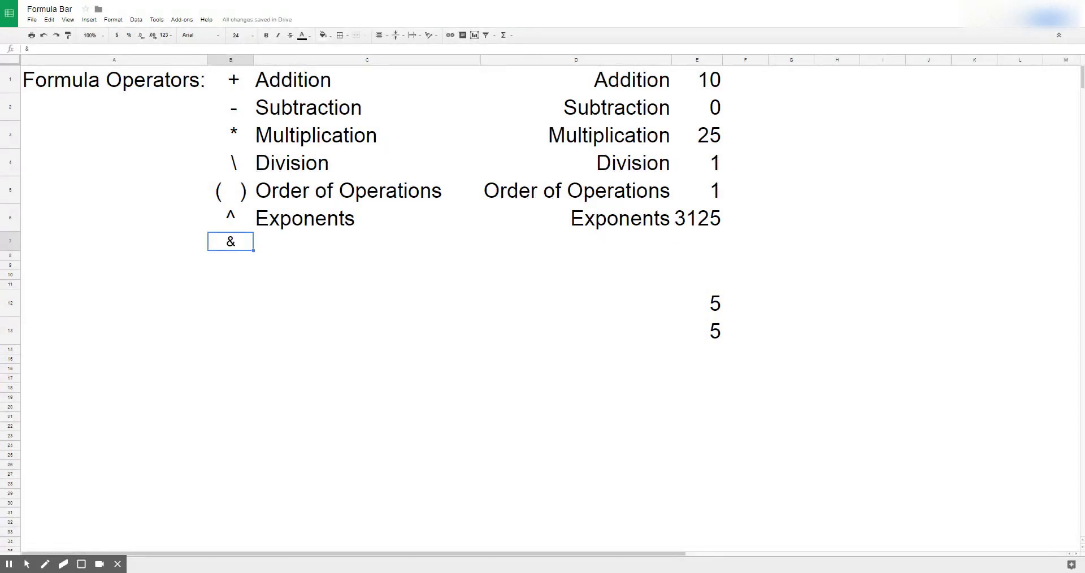
key("Right")
key("Left")
key("Right")
key("Right")
key("Right")
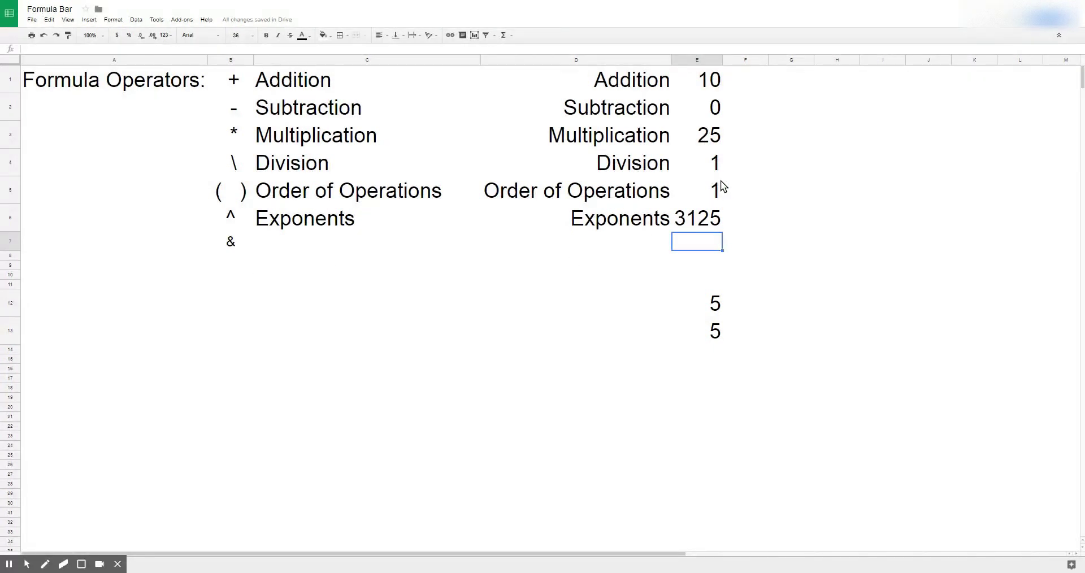
Enter a sample first name in E15 and a sample last name in E16
left_click(707, 360)
type("John")
key("Return")
type("Smith")
key("Return")
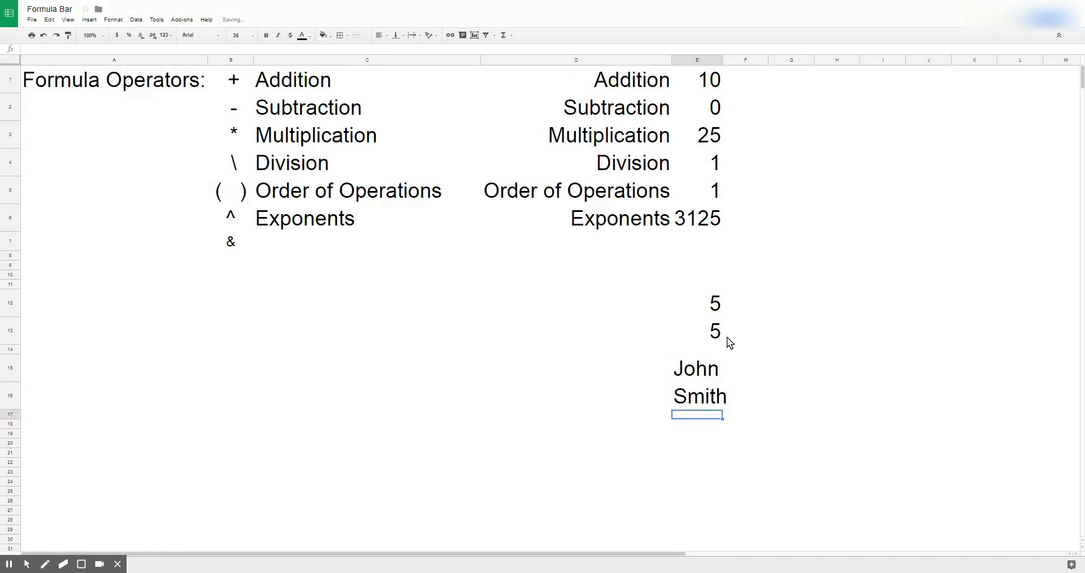
Enter the formula =E15&E16 in E7 to join the first and last names
left_click(705, 240)
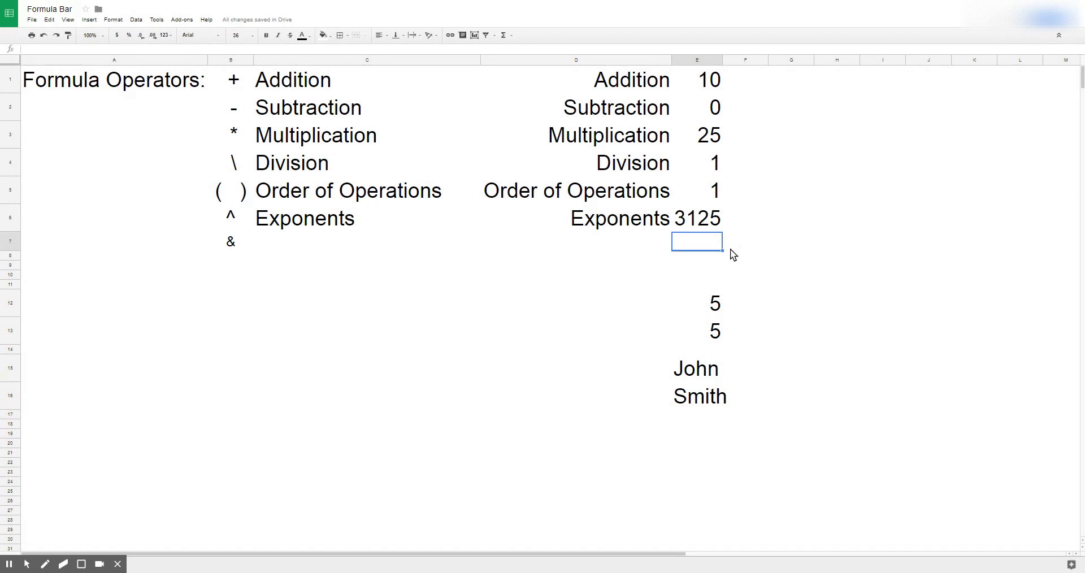
type("=")
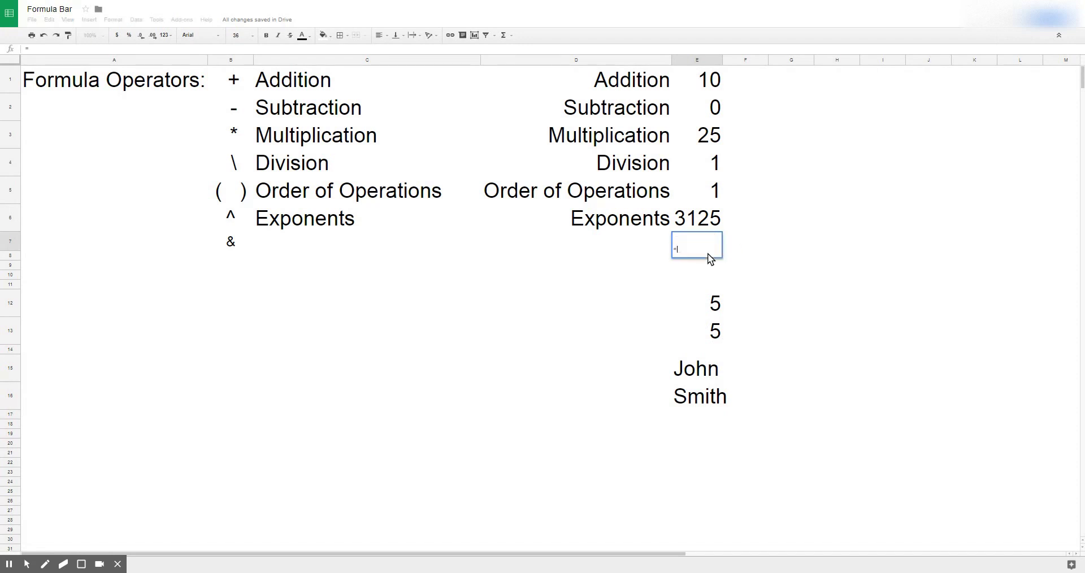
left_click(713, 372)
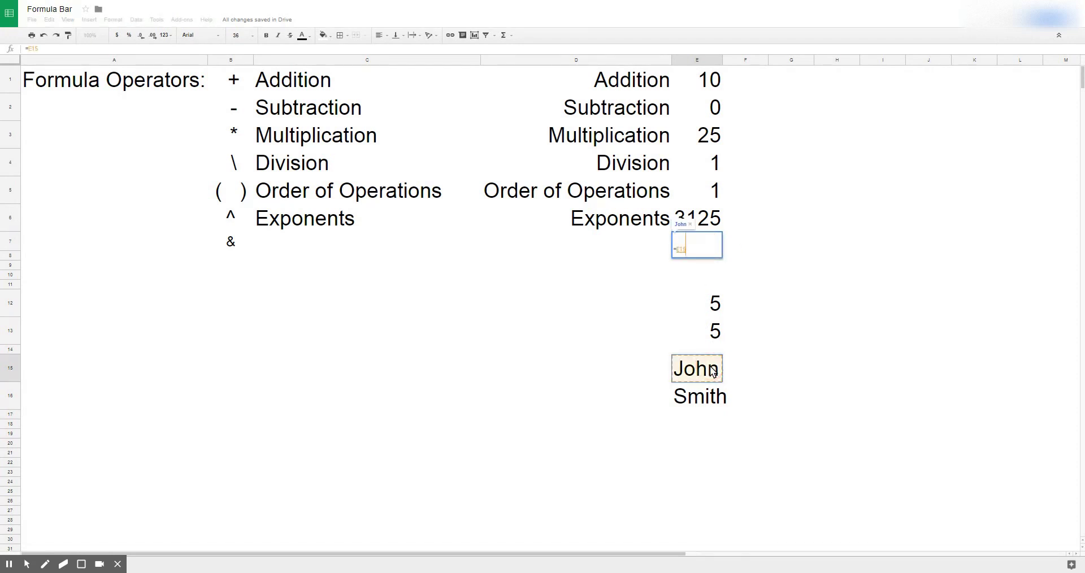
type("&")
left_click(704, 399)
key("Return")
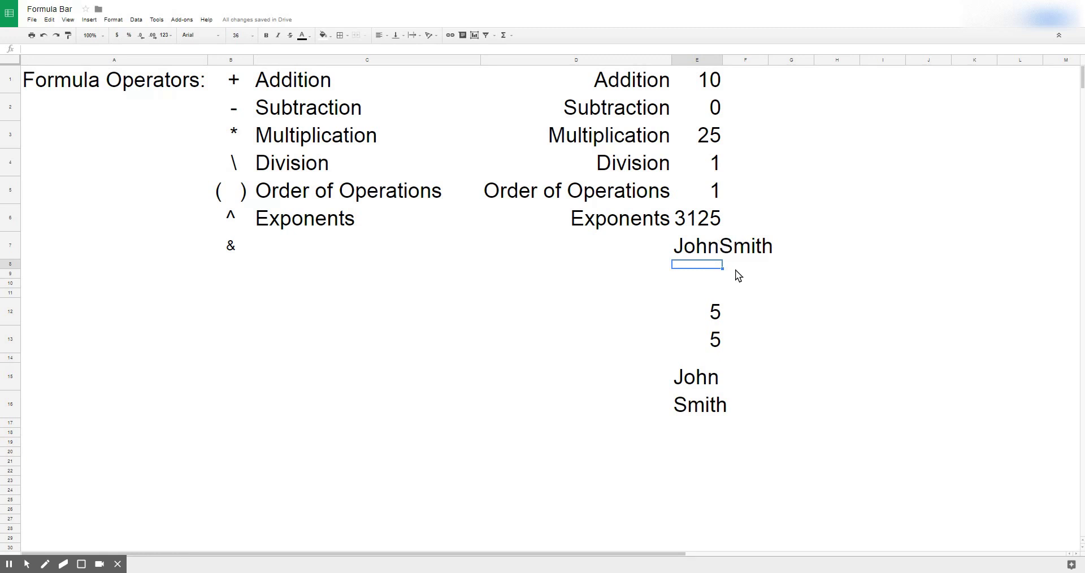
Insert a quoted space between the two references in E7 so the formula reads =E15&" "&E16
left_click(711, 253)
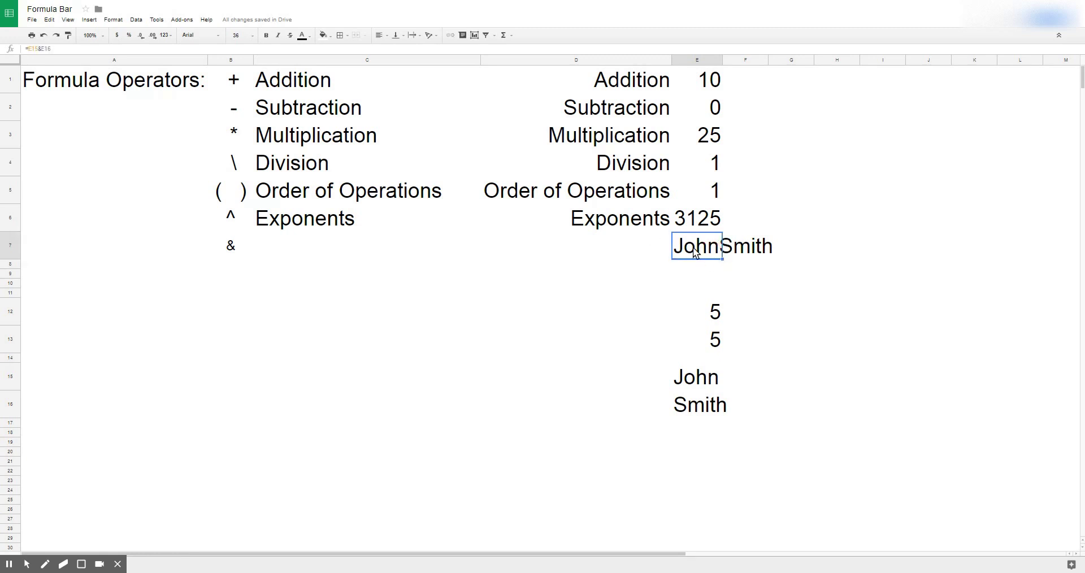
left_click(39, 49)
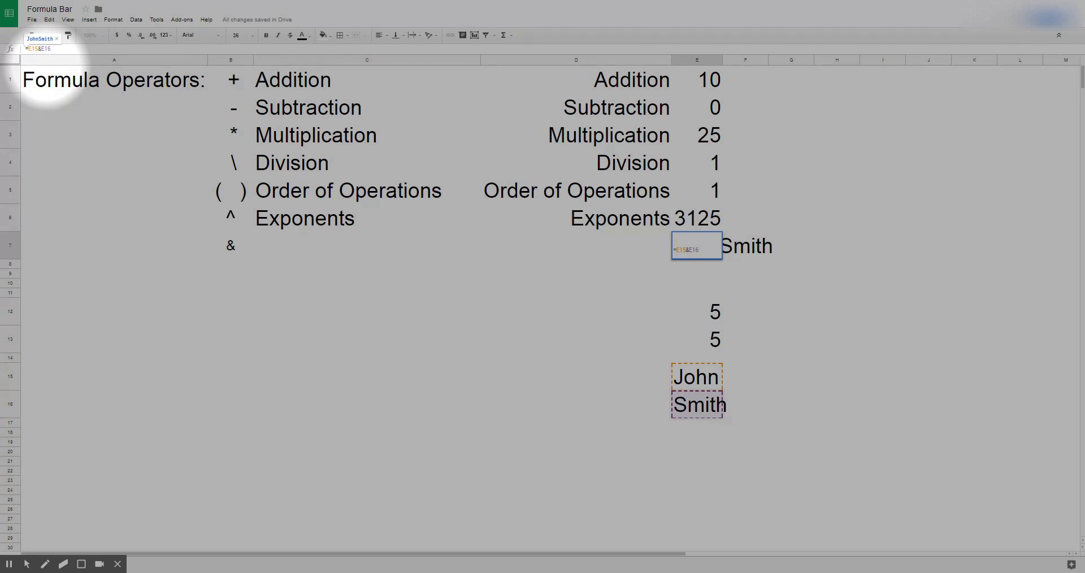
type("\" \"")
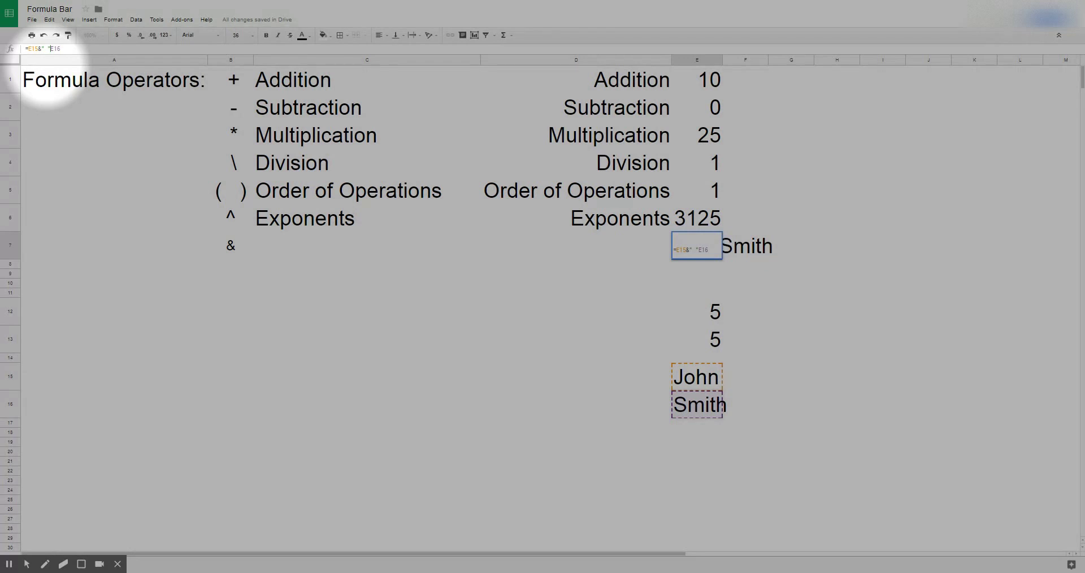
type("&")
key("Return")
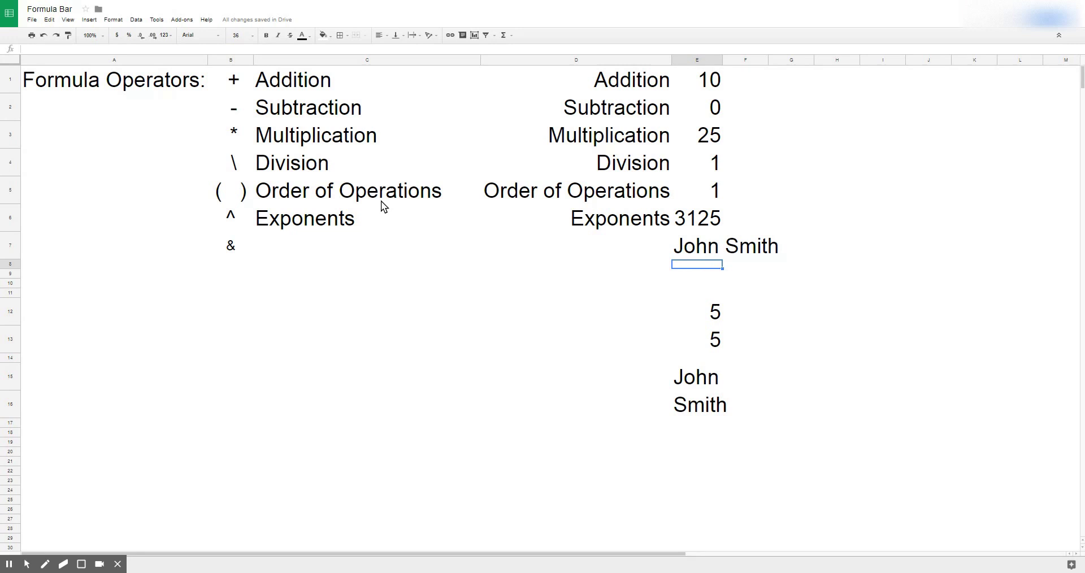
left_click(706, 251)
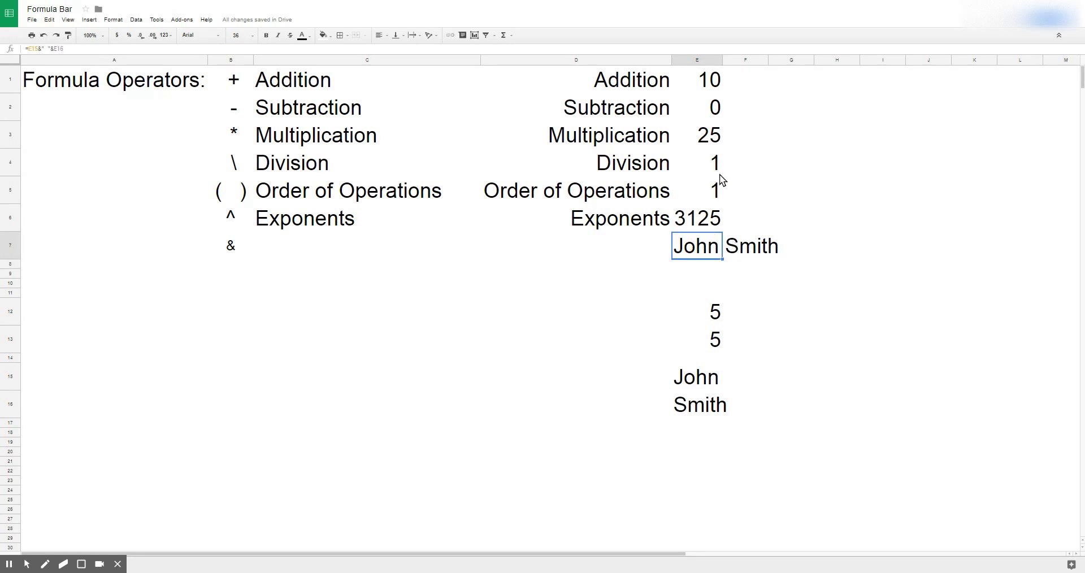